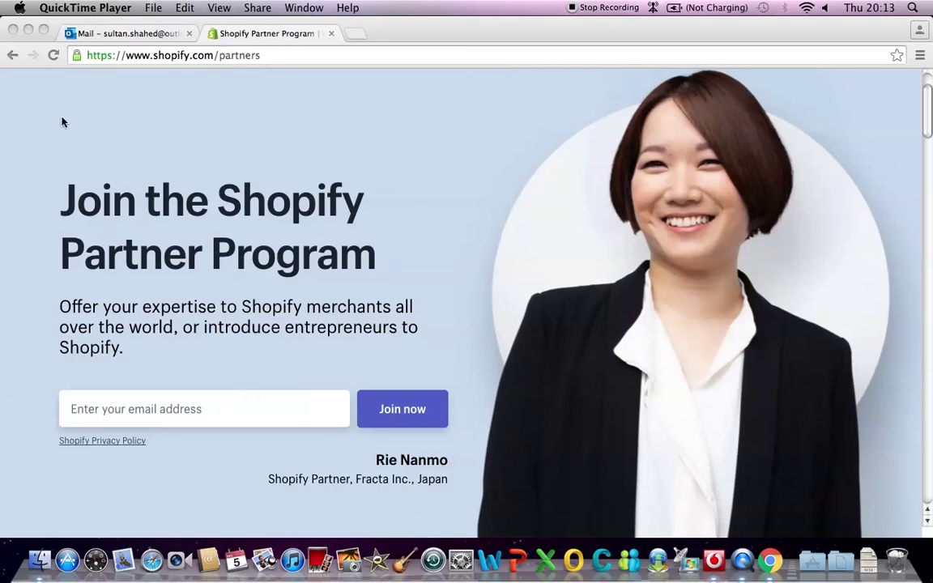
- Enter the account's e-mail address in the Shopify Partners Join form's email field
click(170, 56)
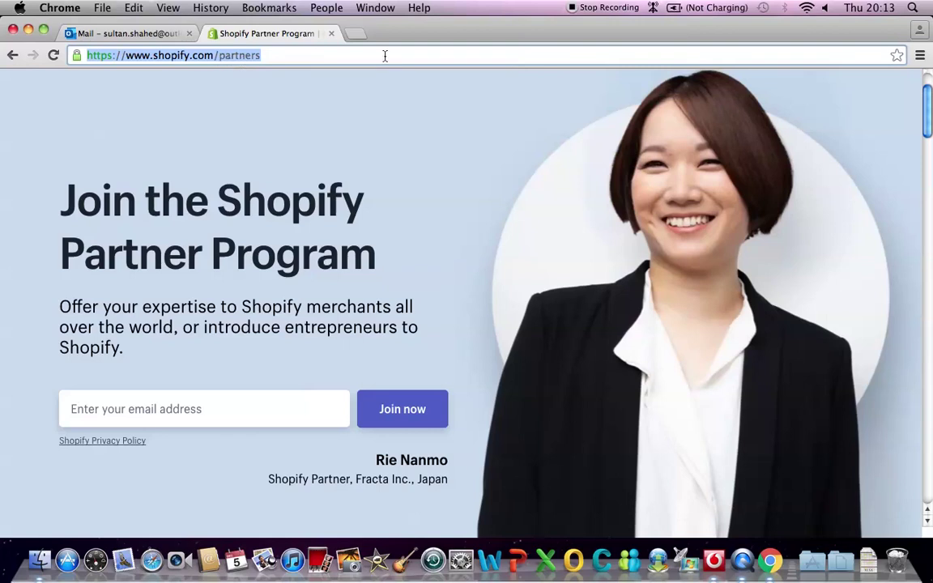
click(208, 410)
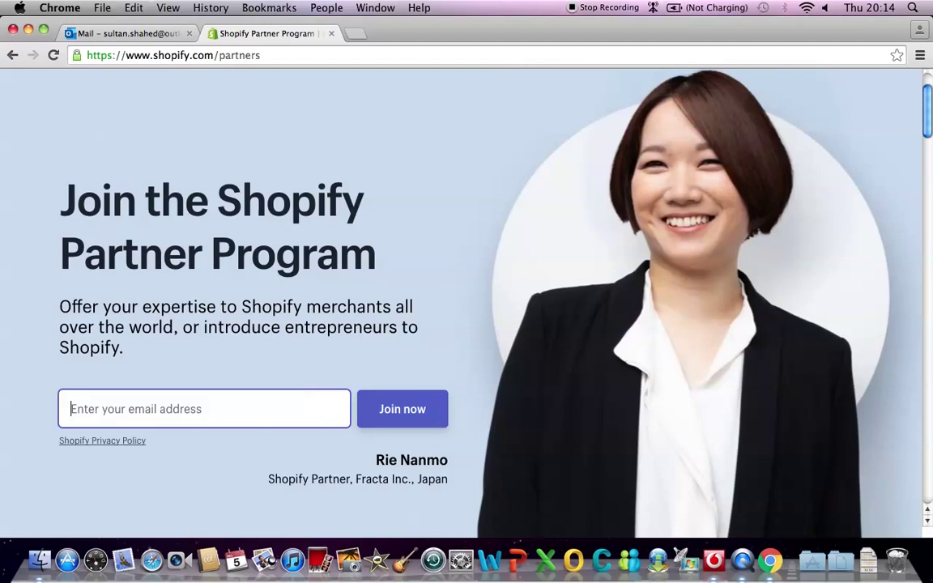
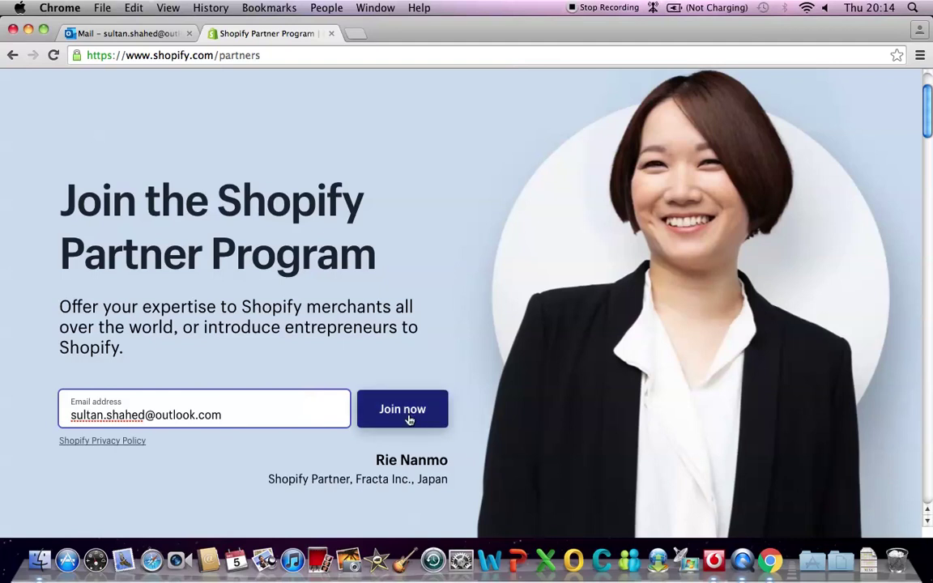
- Submit the e-mail, then enter the first and last name in the Create an account form
click(406, 414)
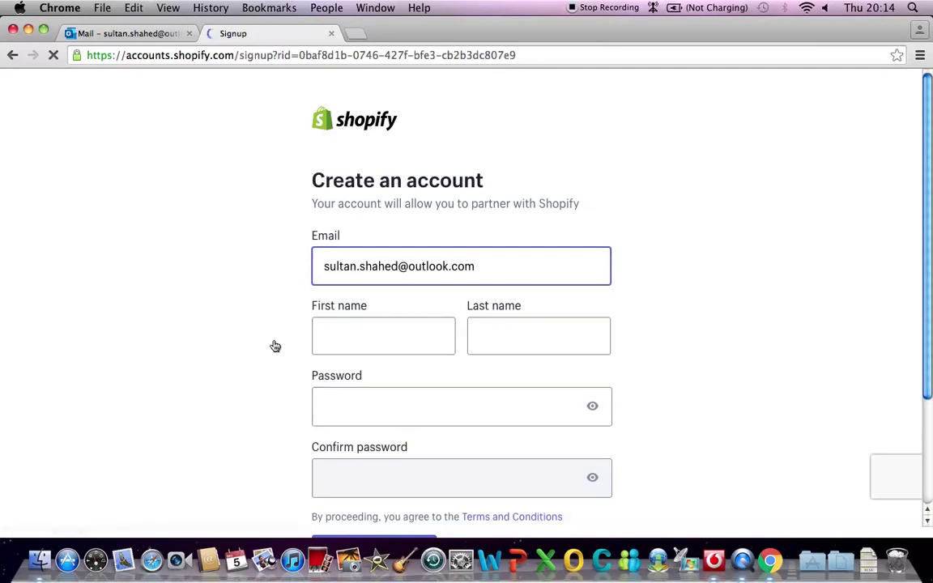
scroll(486, 332, down, 2)
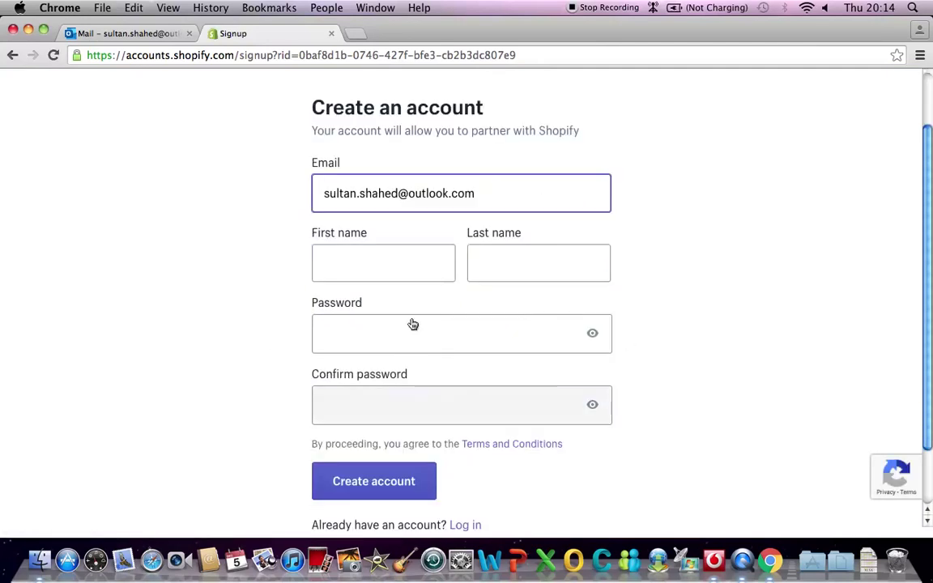
click(348, 264)
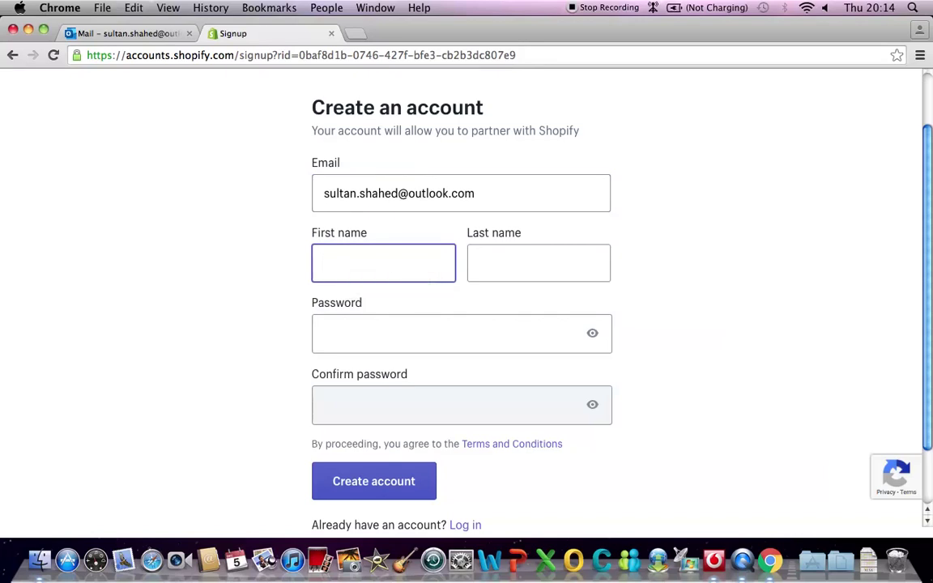
click(478, 264)
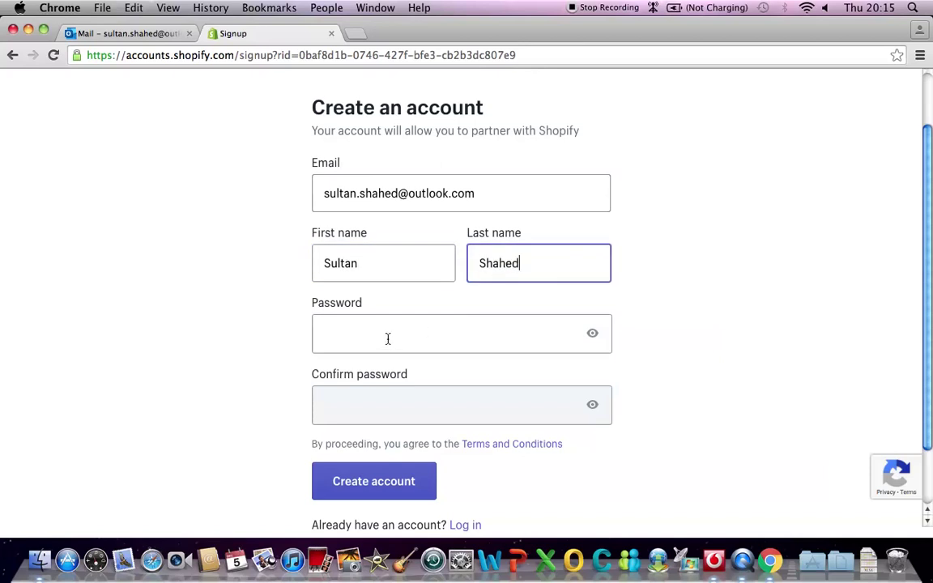
- Set and confirm the account password, declining Chrome's save prompt, and create the account
click(389, 339)
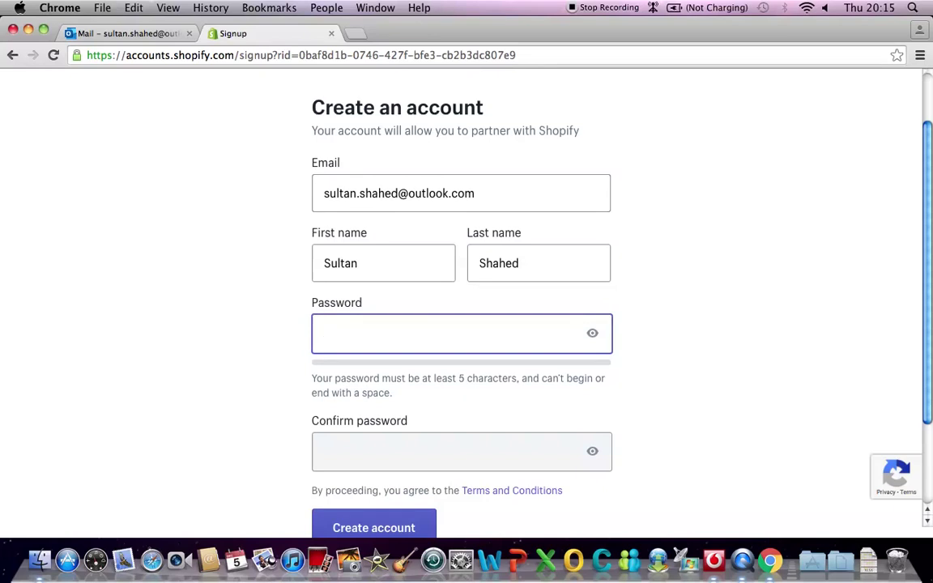
text(••••••••)
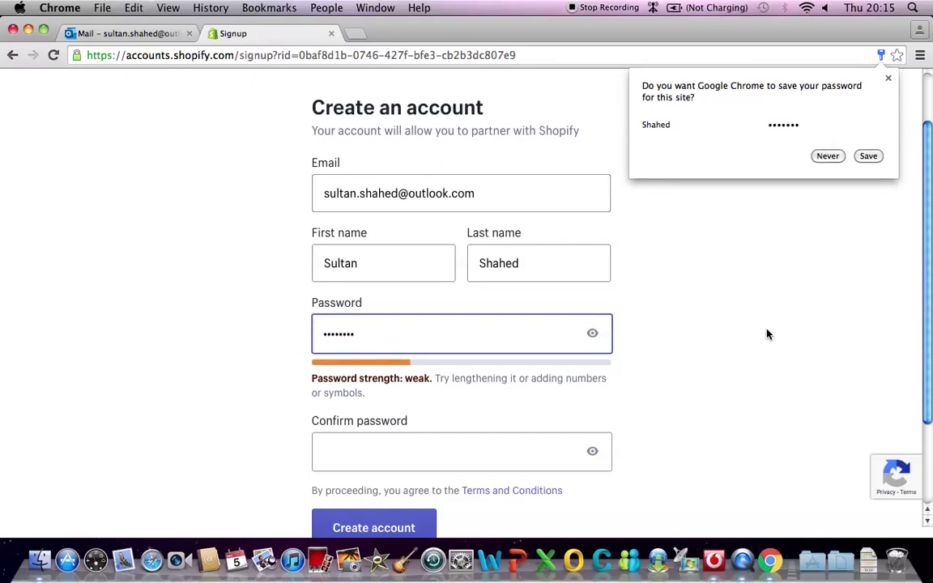
click(828, 156)
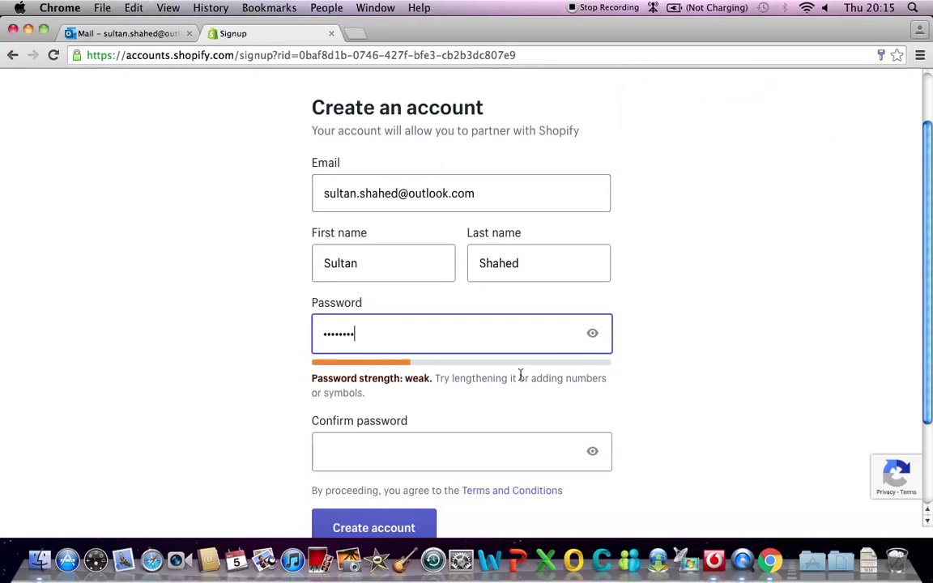
click(386, 455)
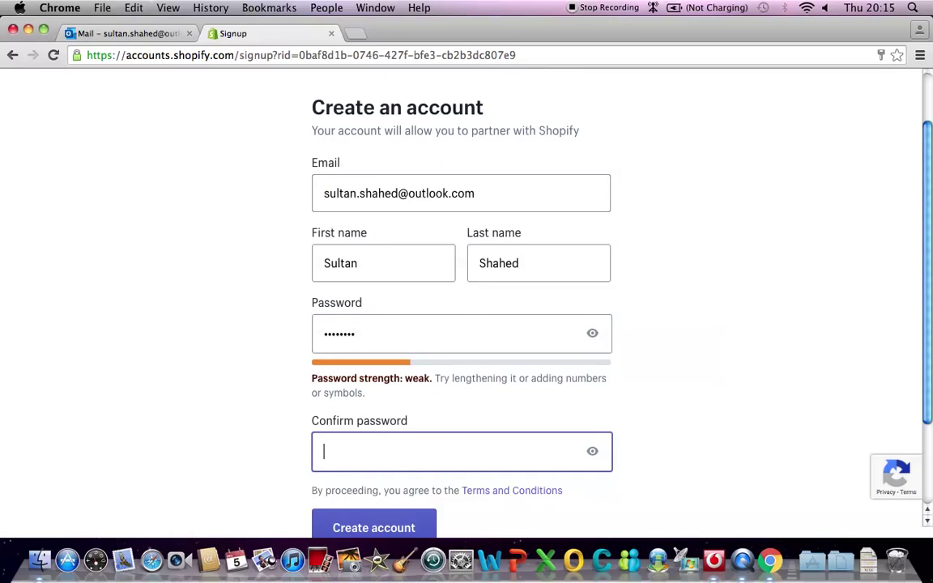
text(••••••••)
scroll(451, 413, down, 1)
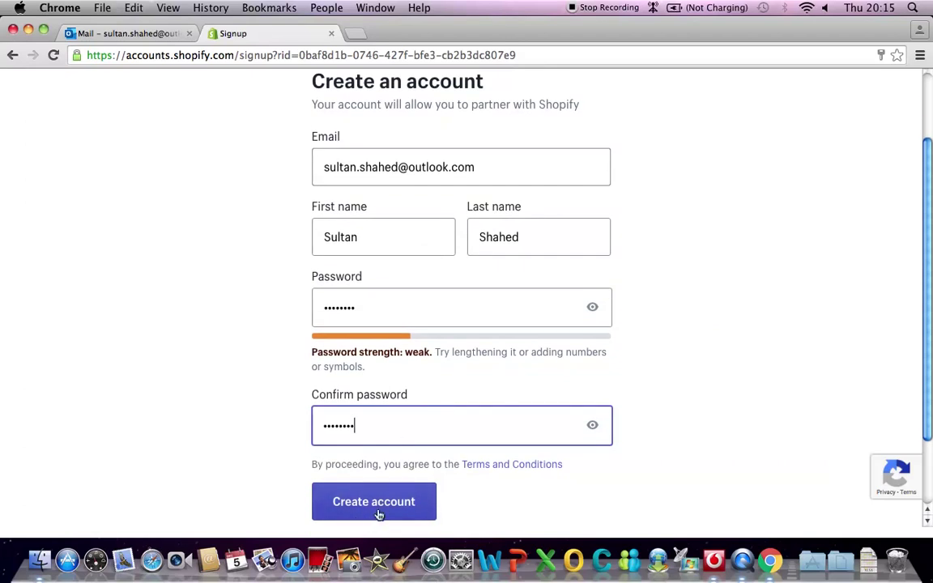
click(378, 507)
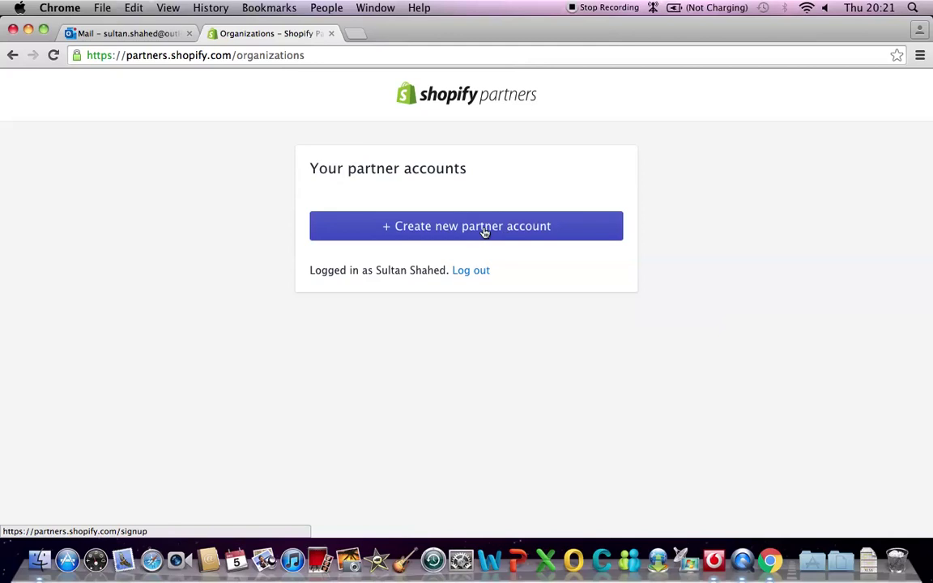
- Start a new partner account from the Your partner accounts page
click(484, 231)
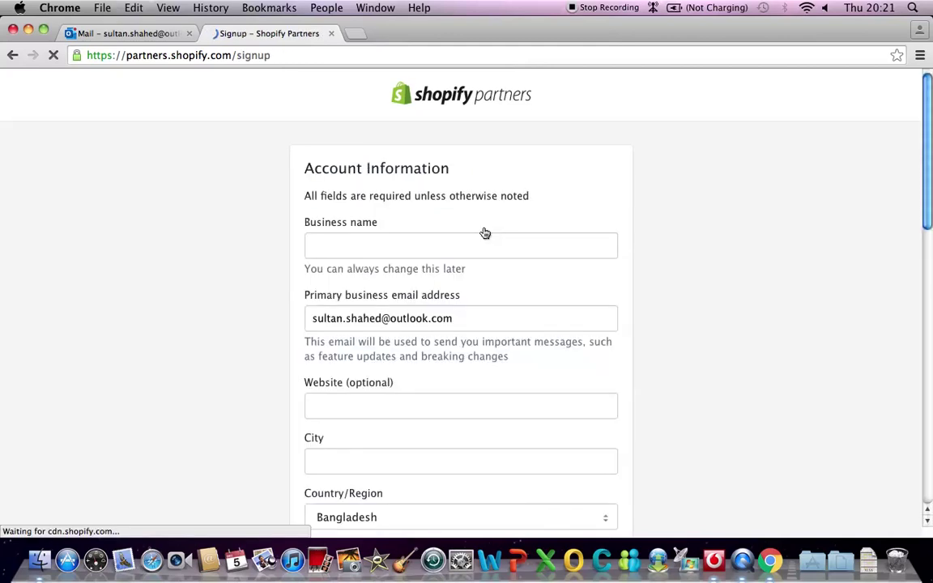
- Enter the business name in the Account Information form, leaving the website blank
click(423, 250)
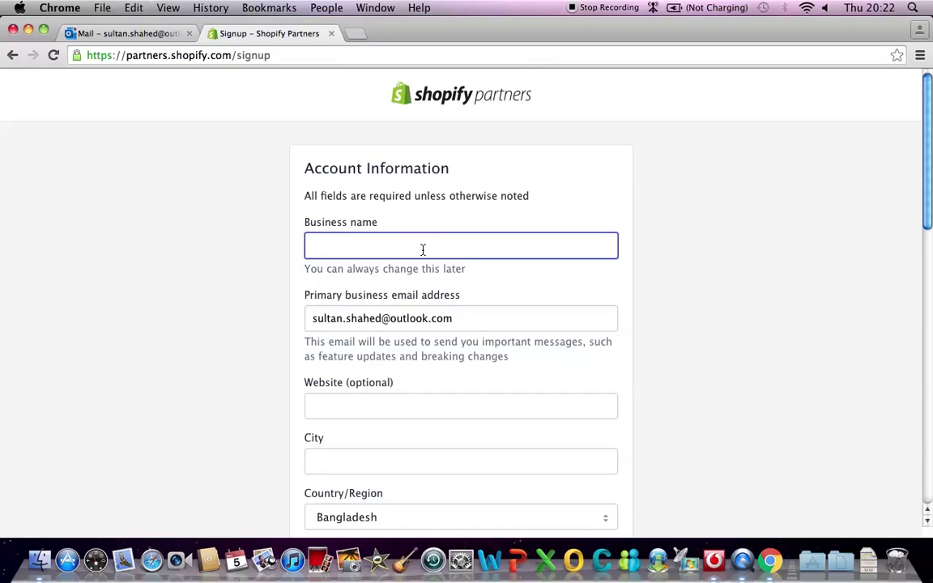
text(Sultan Global)
scroll(537, 285, down, 2)
scroll(537, 285, down, 1)
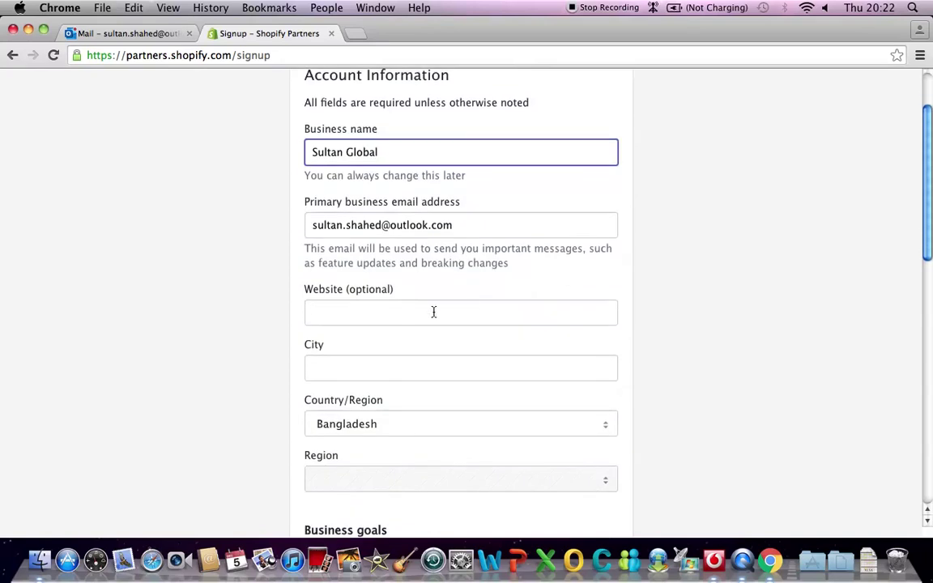
click(402, 316)
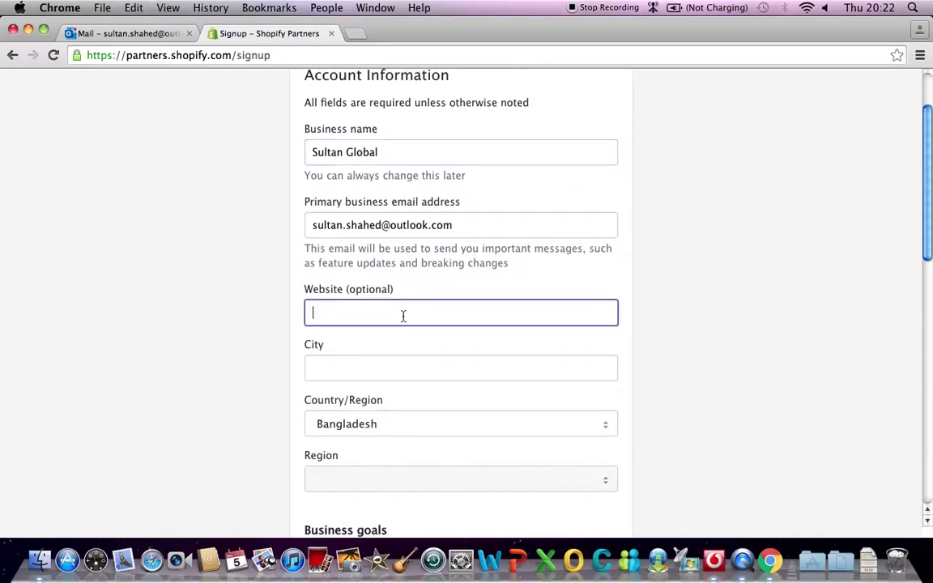
scroll(402, 317, down, 1)
- Set the business location to Sydney, Australia, New South Wales
click(371, 342)
text(Sydney)
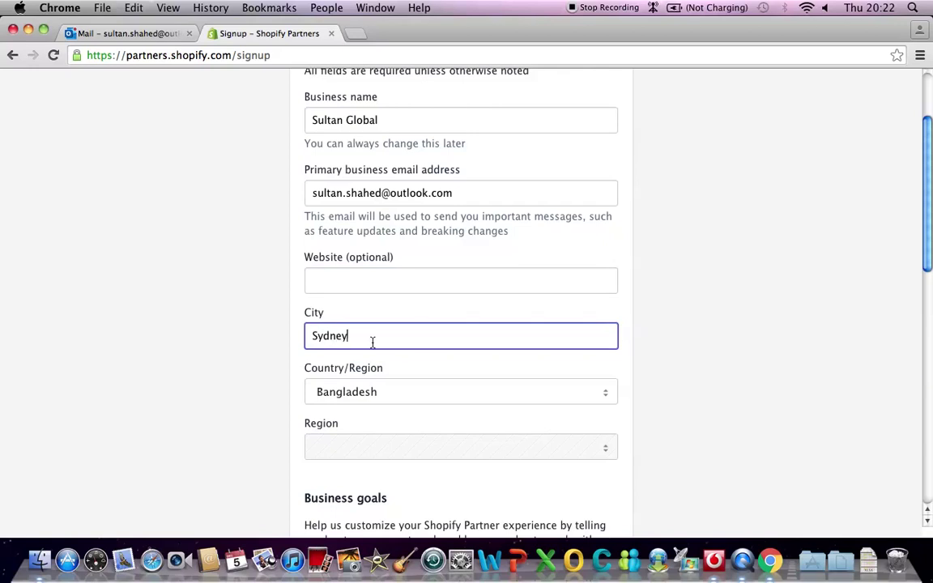
click(390, 395)
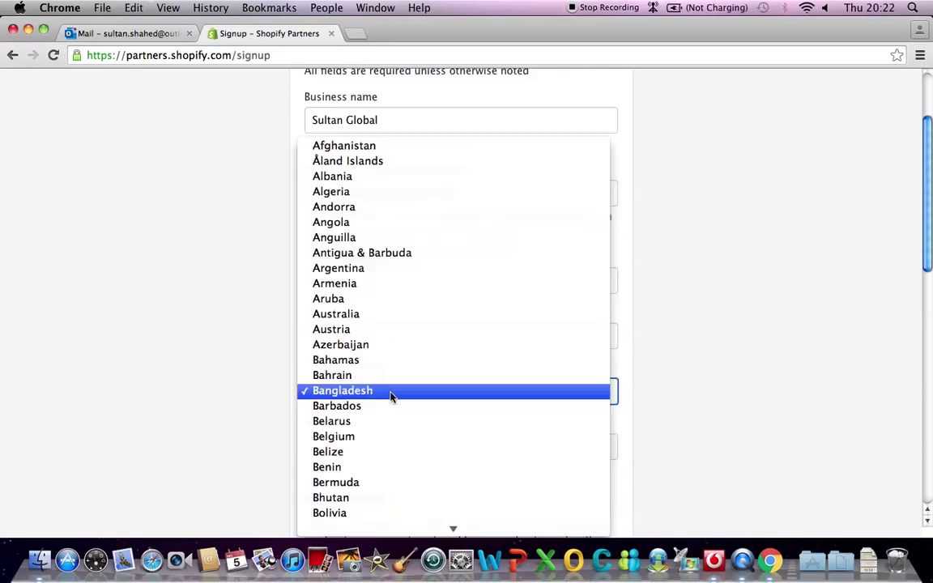
click(364, 316)
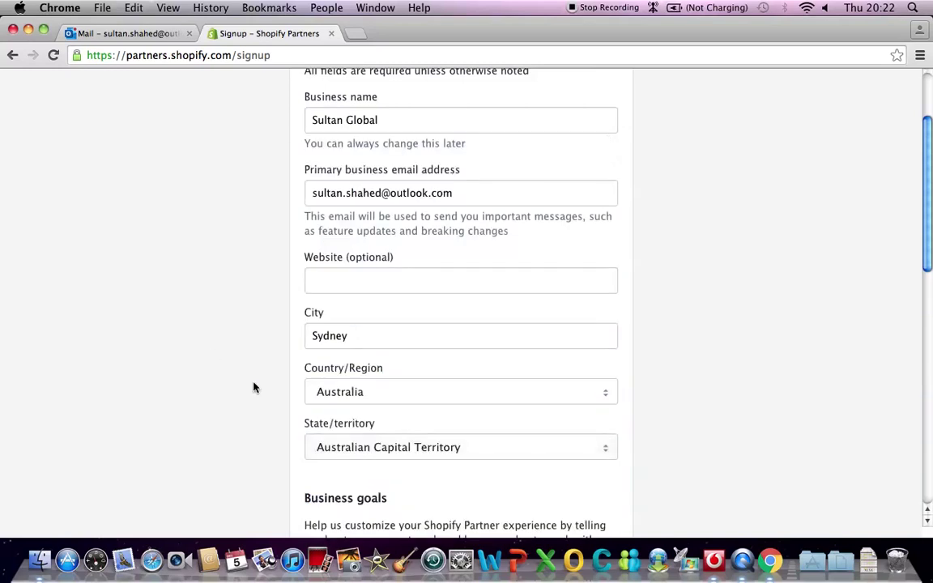
click(356, 448)
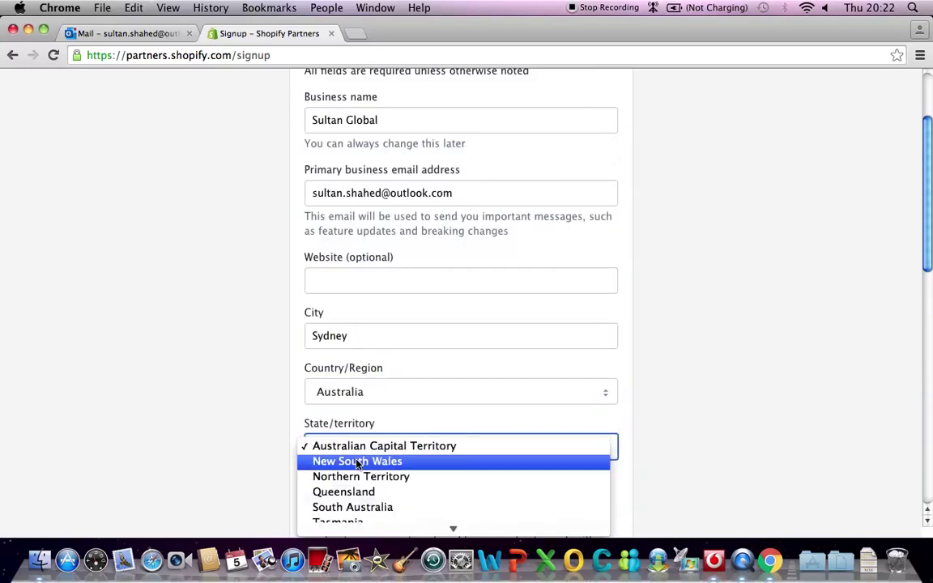
click(356, 462)
- Set the business goal to 'Selling products as a Shopify merchant' after trying 'Building new Shopify stores for clients'
scroll(230, 389, down, 4)
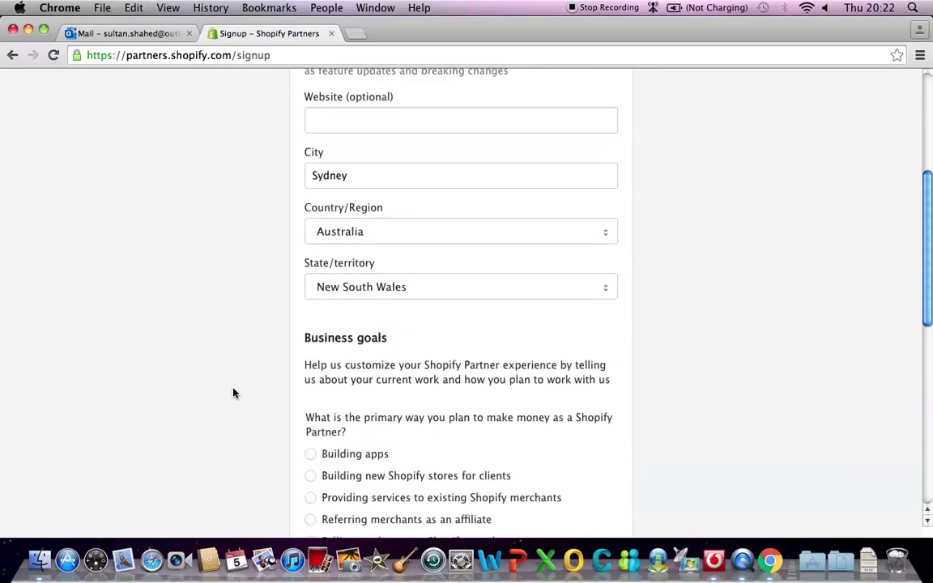
scroll(233, 394, down, 5)
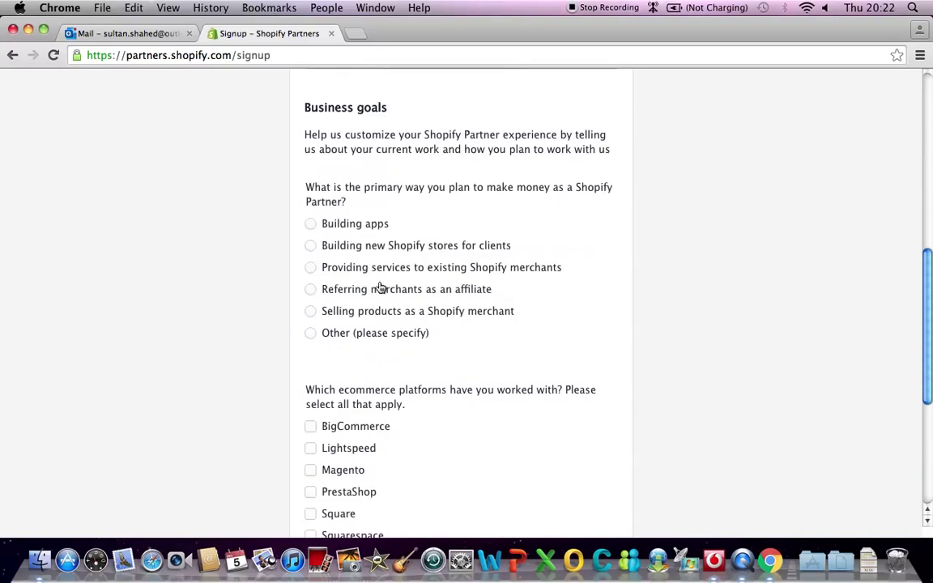
scroll(405, 324, down, 1)
scroll(410, 316, down, 6)
scroll(410, 317, up, 8)
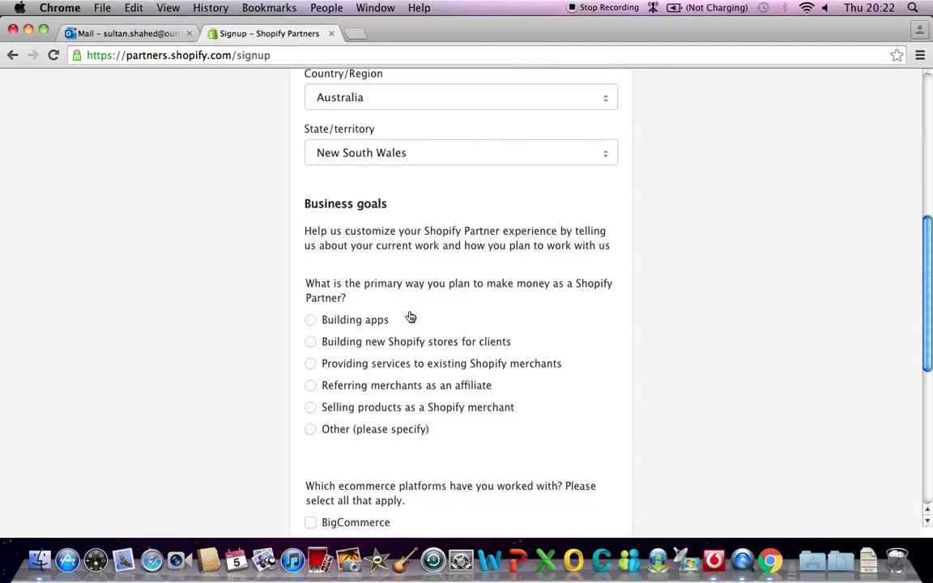
scroll(410, 317, down, 1)
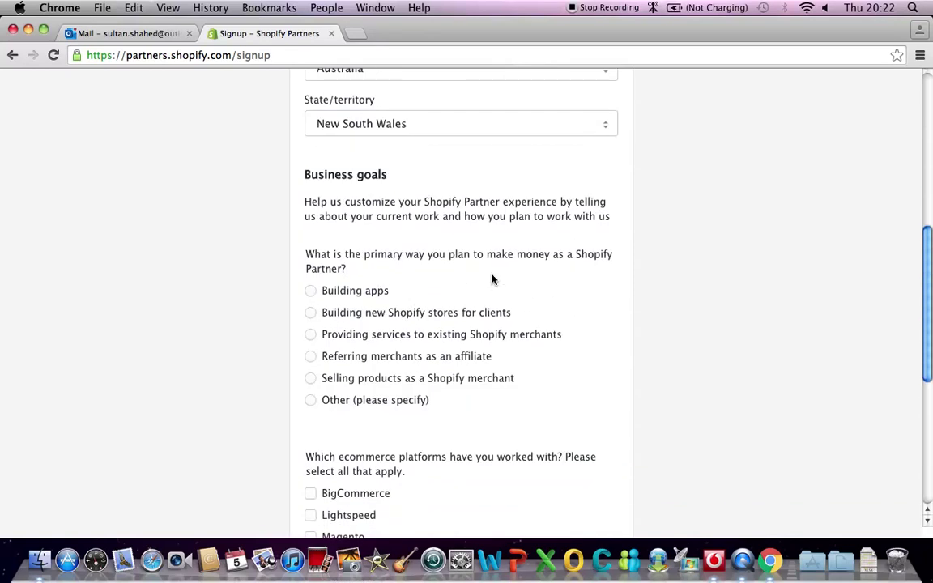
scroll(427, 302, down, 1)
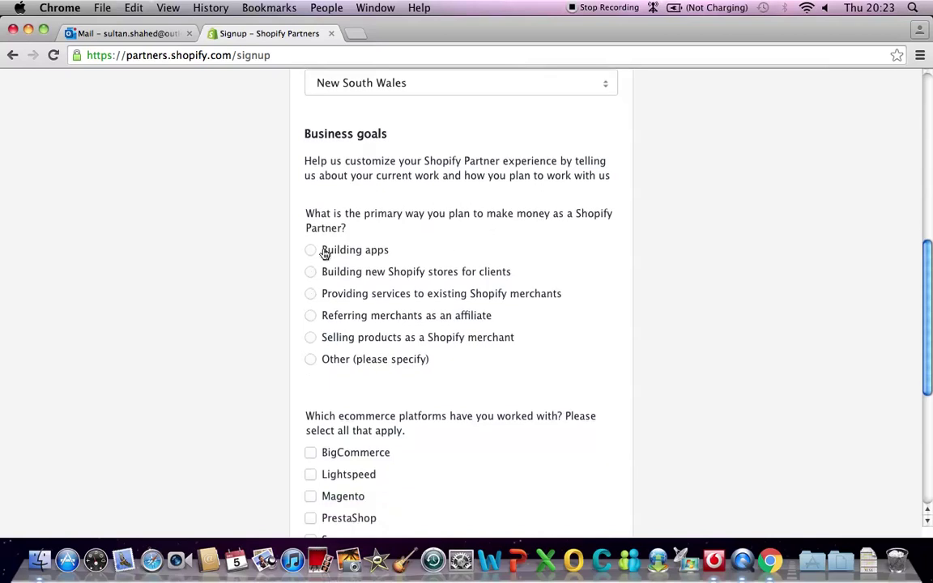
click(310, 273)
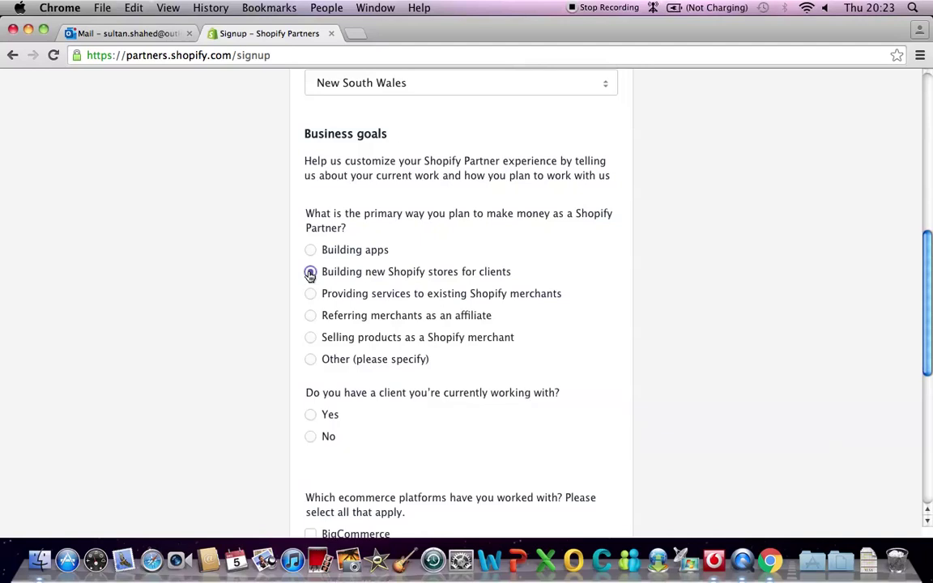
click(311, 338)
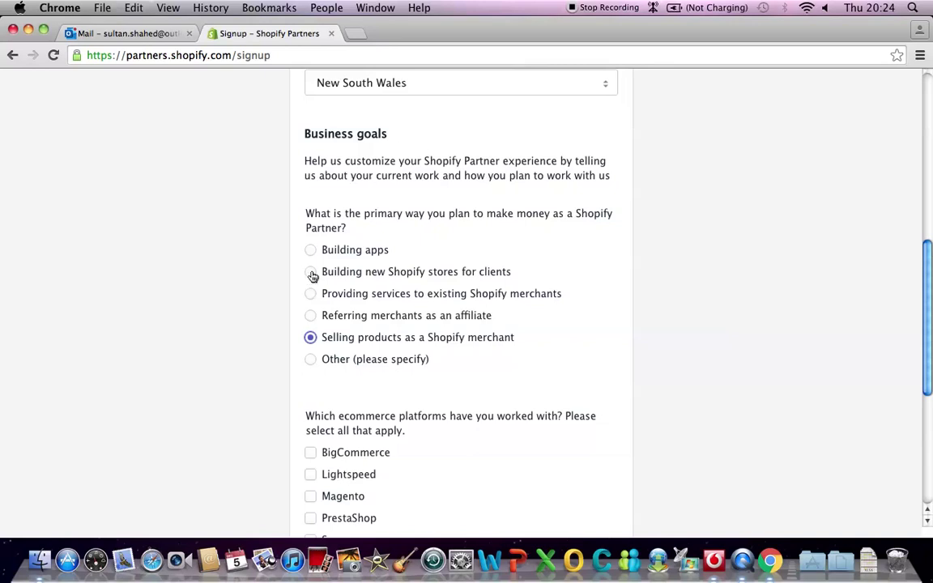
click(311, 274)
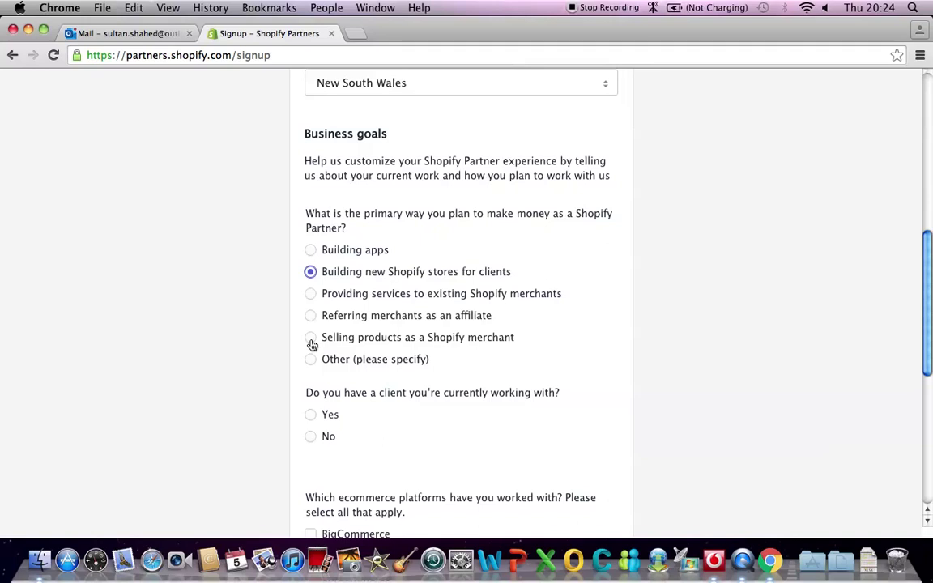
click(310, 338)
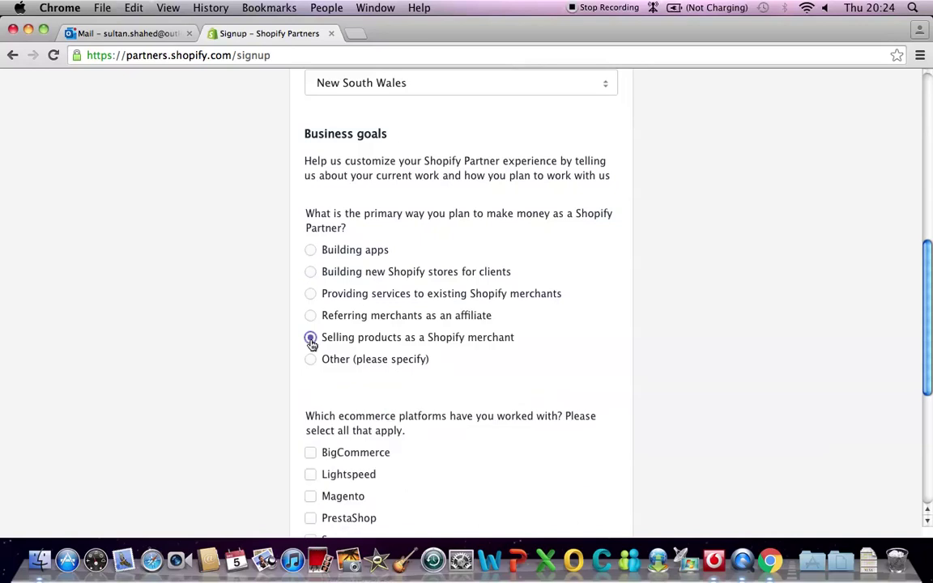
scroll(559, 337, down, 1)
scroll(560, 337, down, 6)
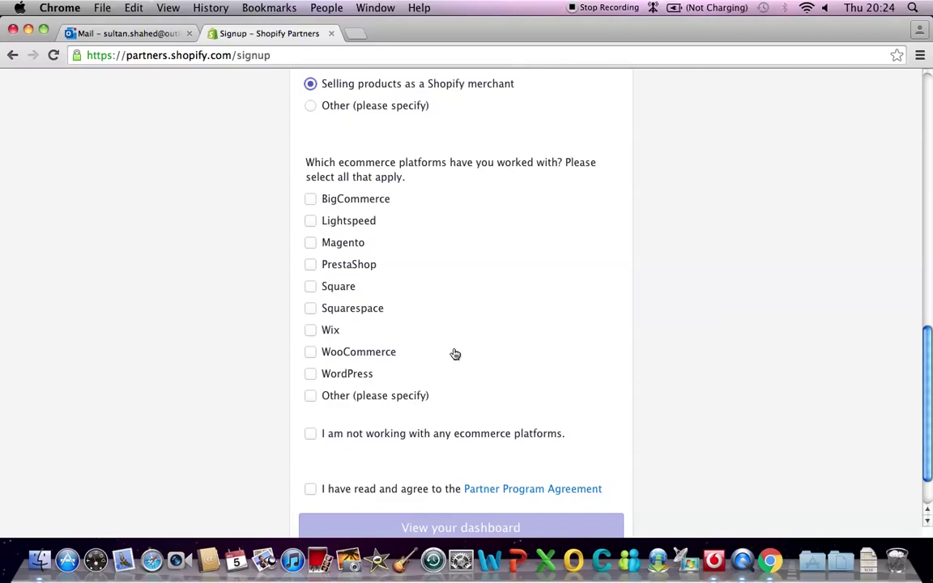
- Declare no ecommerce platforms, accept the Partner Program Agreement, and finish signup to the dashboard
click(310, 436)
scroll(465, 354, down, 1)
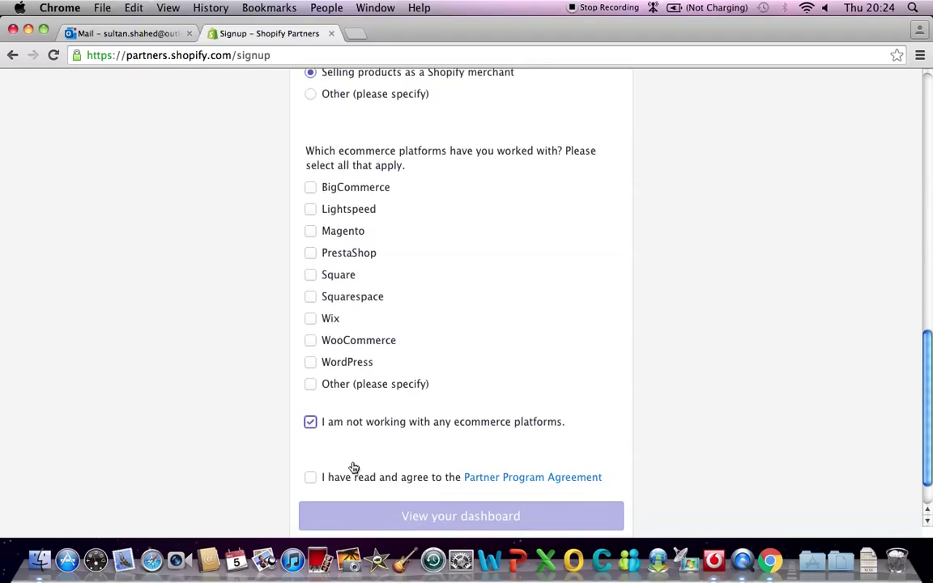
click(311, 480)
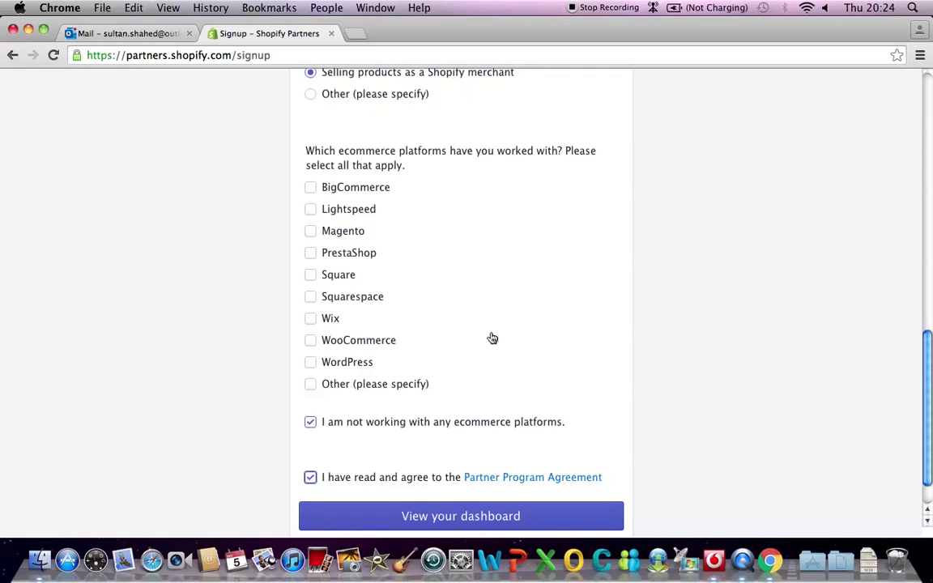
scroll(492, 336, down, 2)
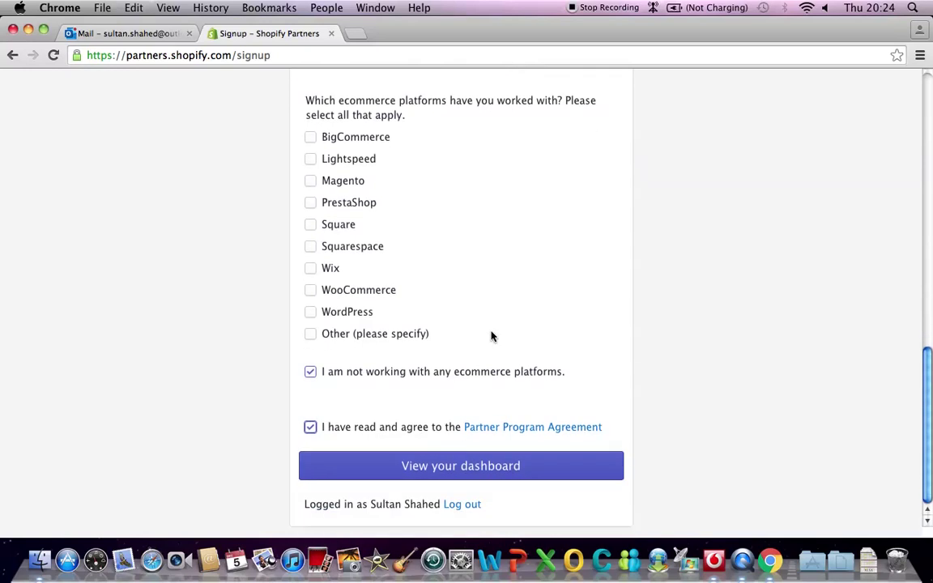
click(459, 471)
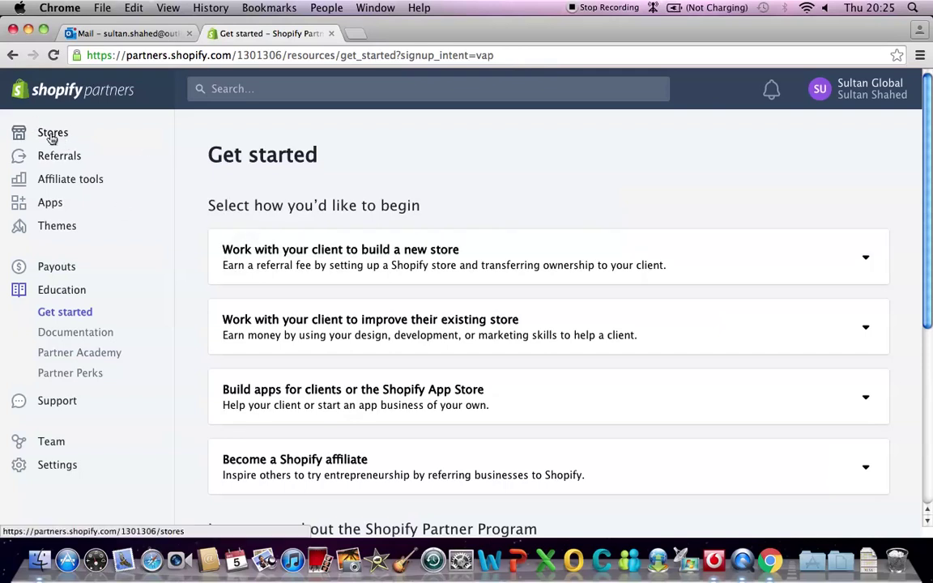
- Open the Stores page and review the business e-mail confirmation notice
click(52, 136)
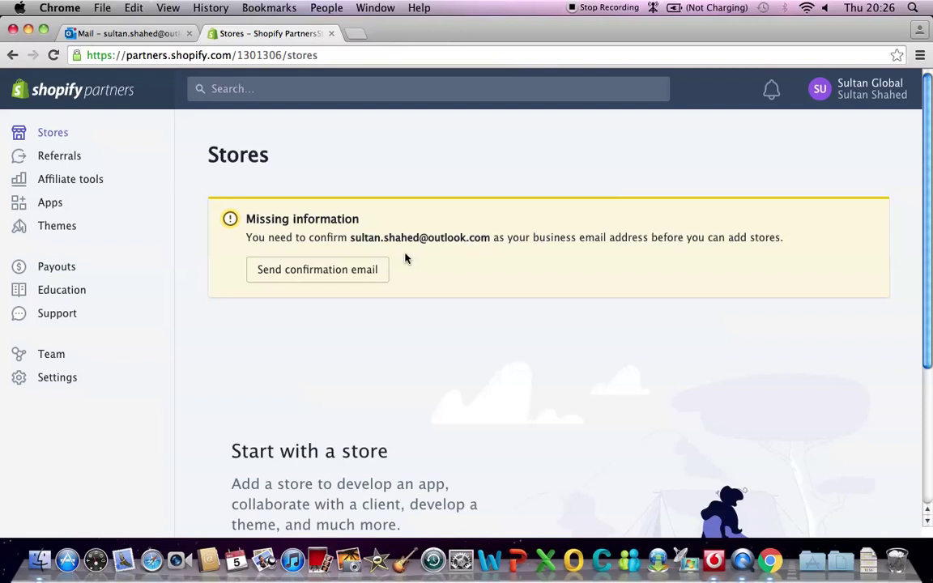
scroll(365, 308, down, 5)
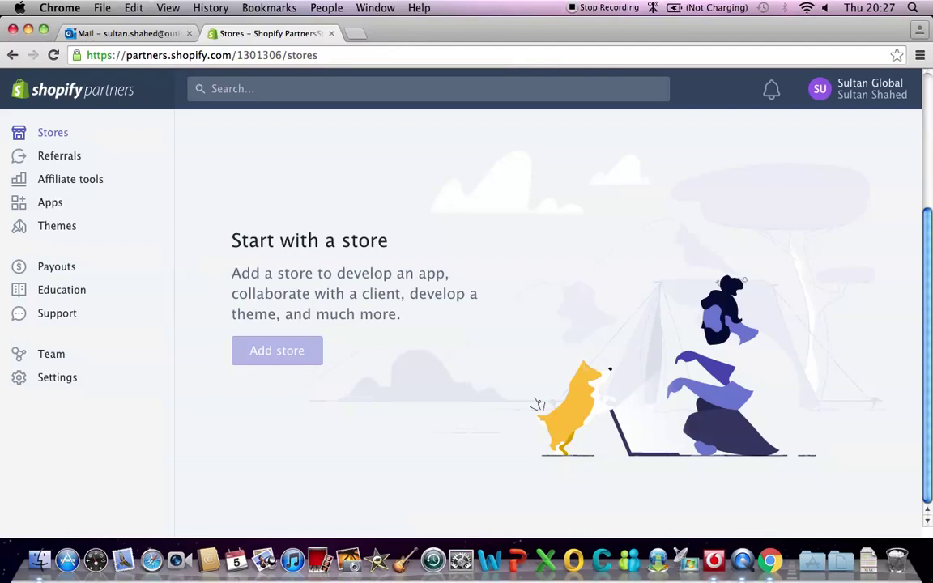
scroll(409, 290, up, 5)
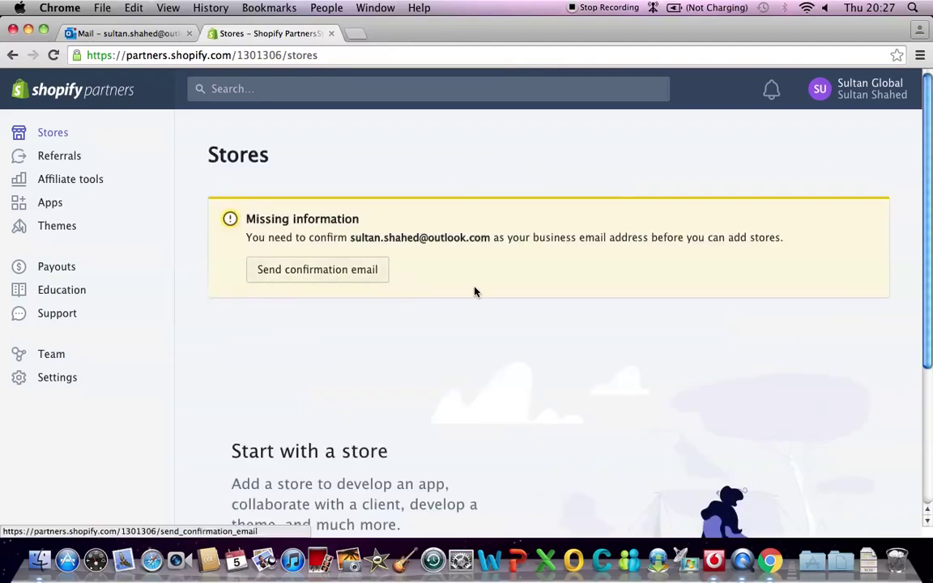
scroll(476, 294, down, 5)
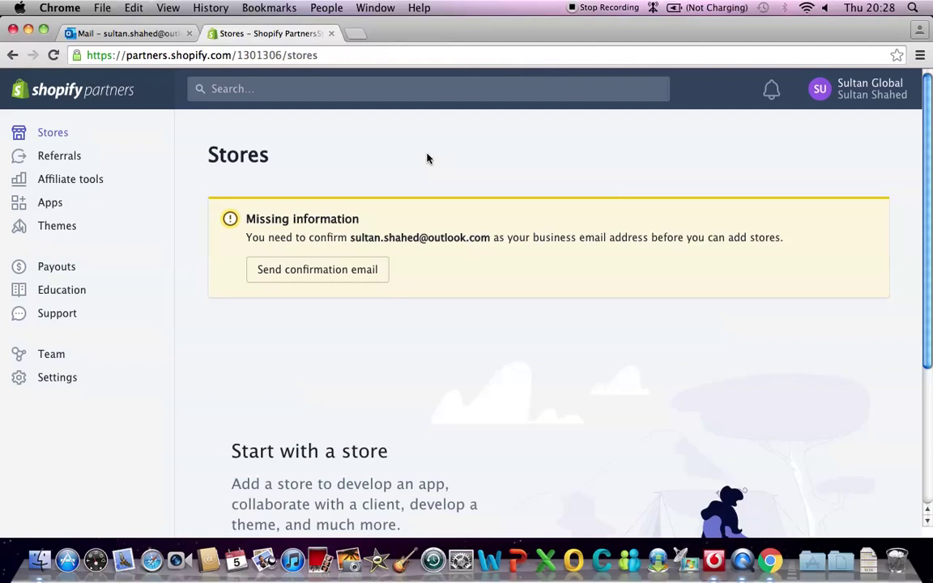
- Reload the Stores page from the address bar so adding a store becomes available
click(341, 55)
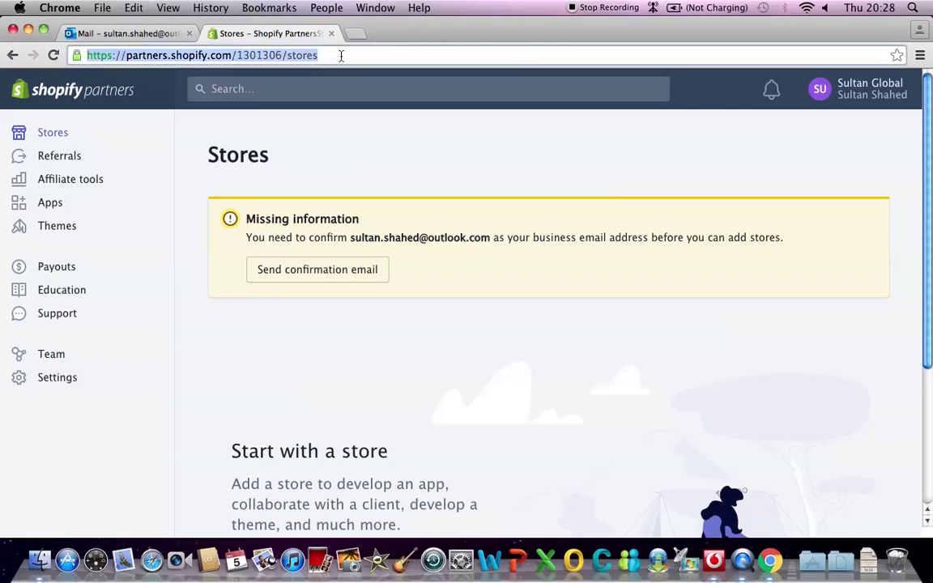
key(Return)
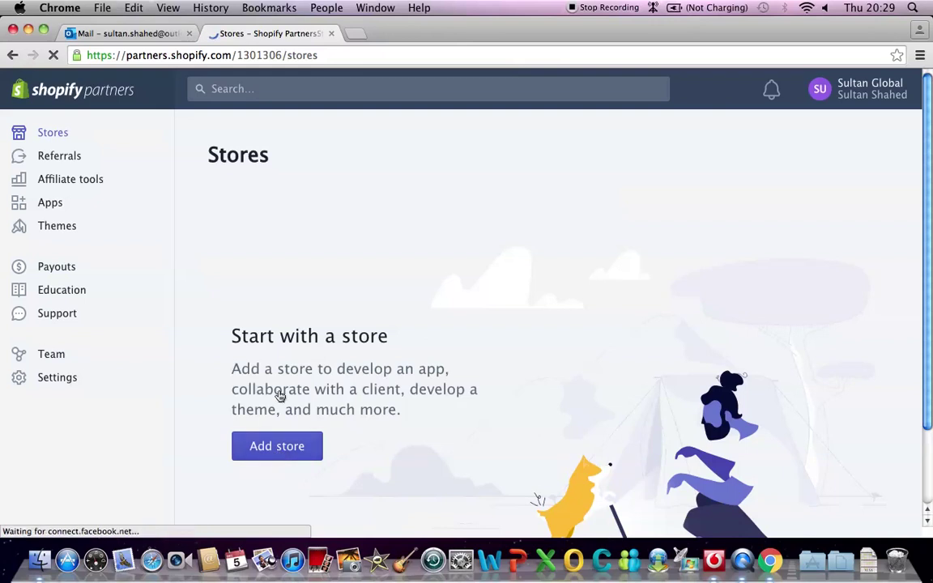
- Add a new store and choose Development store as its type
click(279, 448)
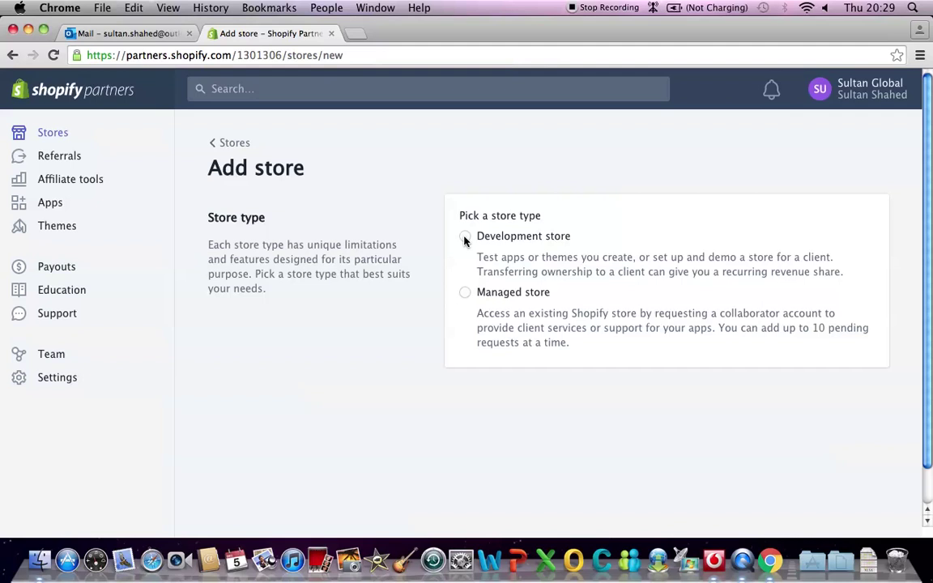
click(465, 238)
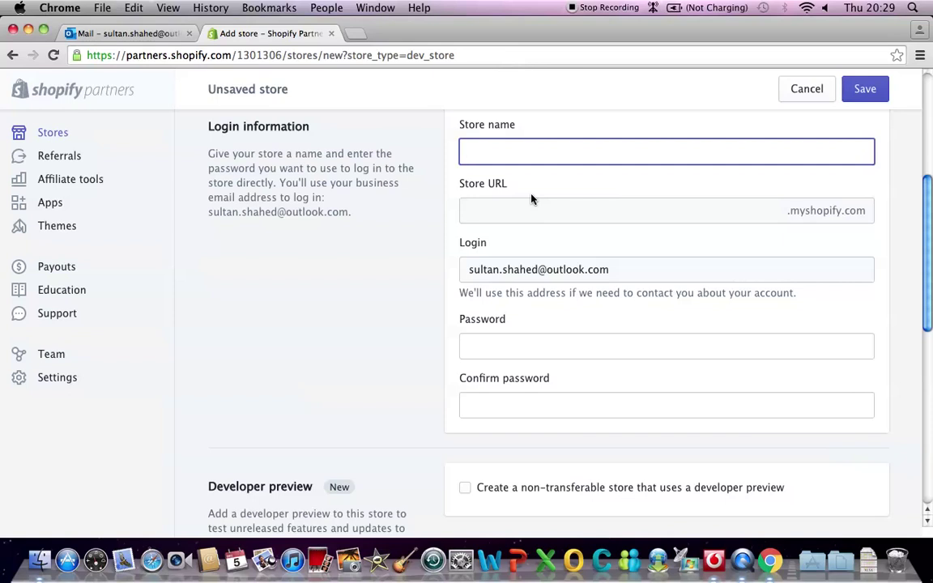
- Name the store 'SultanSports' without a space, giving the URL sultansports.myshopify.com
text(Sultan)
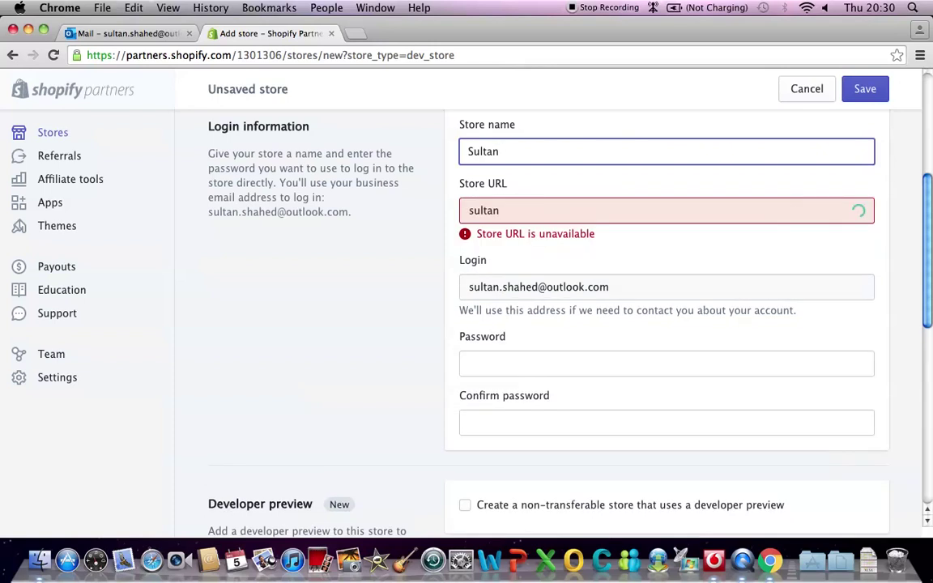
text( Sports)
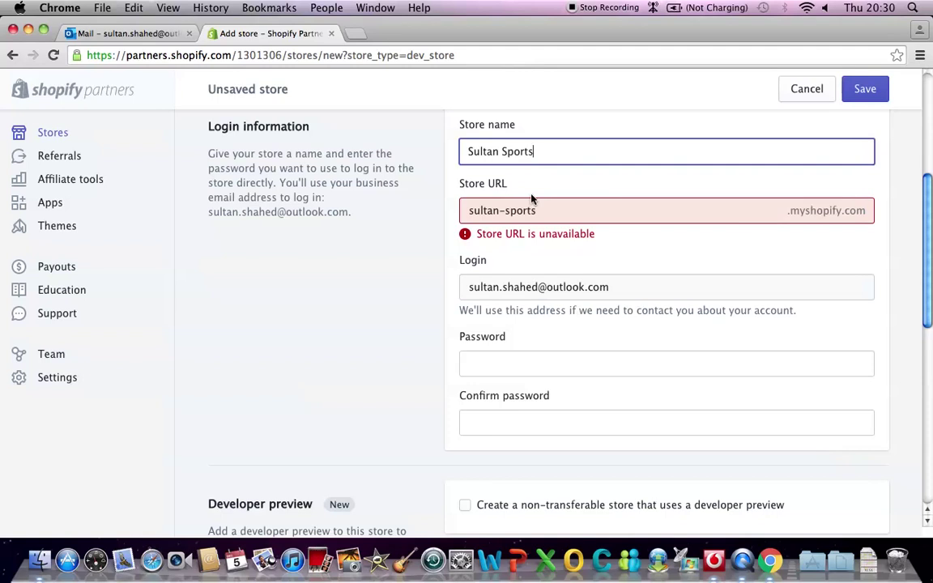
click(499, 154)
key(BackSpace)
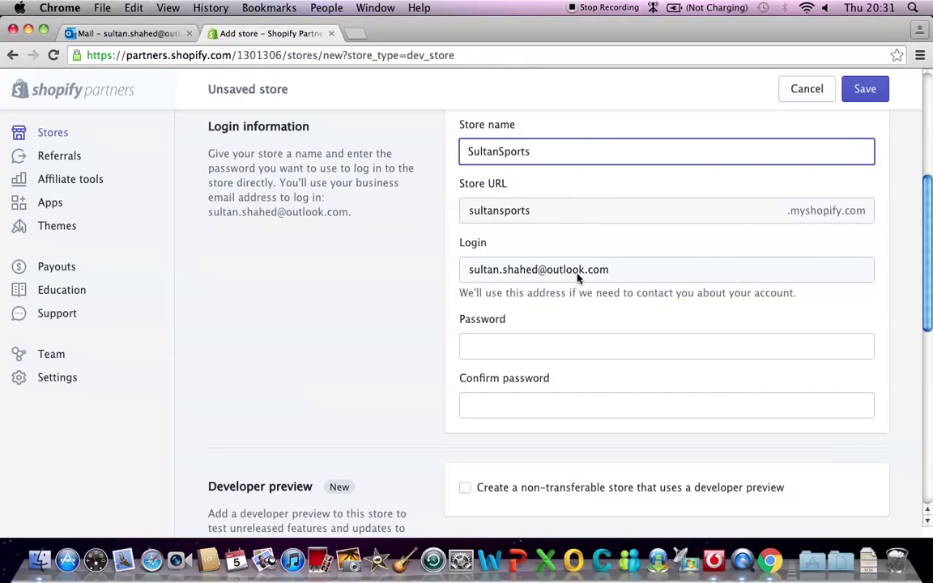
click(492, 285)
scroll(597, 290, down, 1)
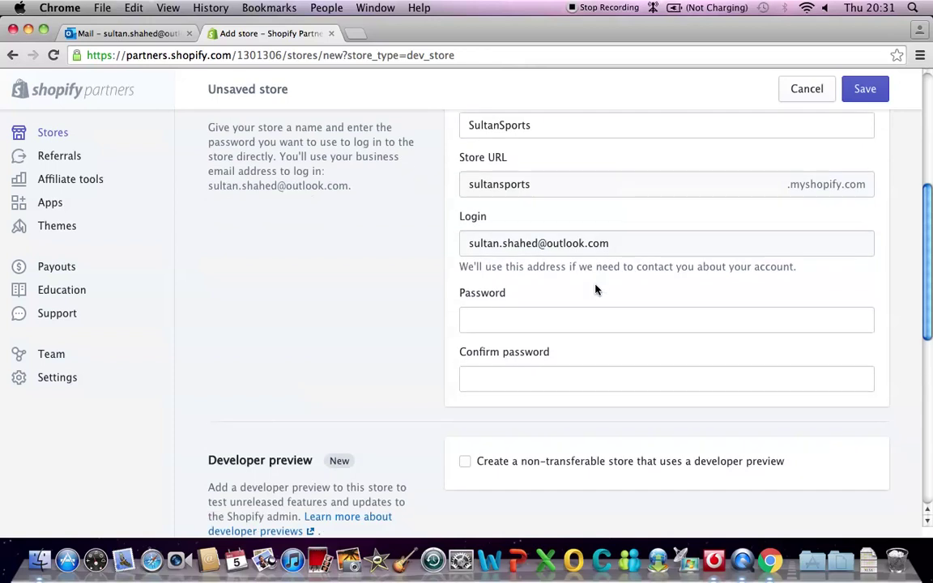
scroll(596, 287, down, 1)
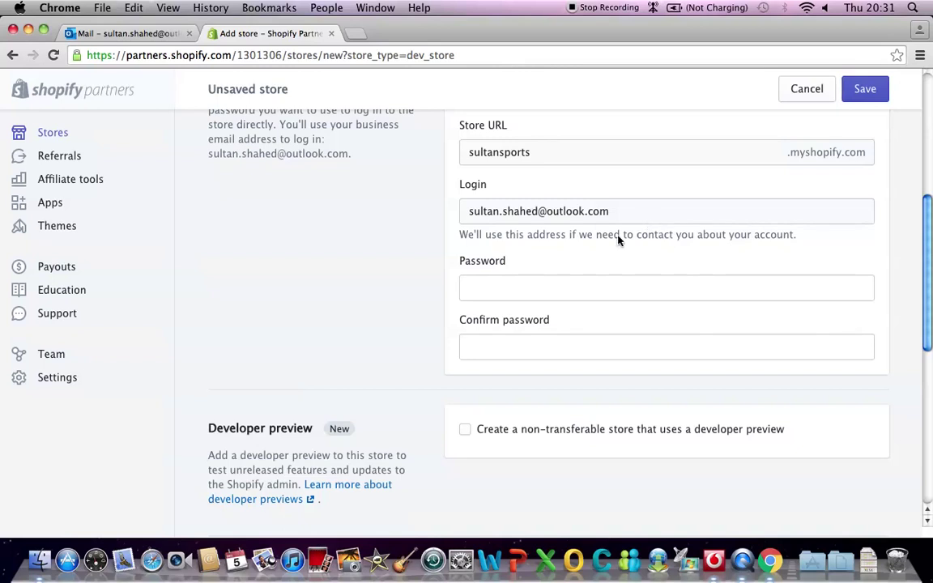
- Enter the store password in both the Password and Confirm password fields
click(516, 292)
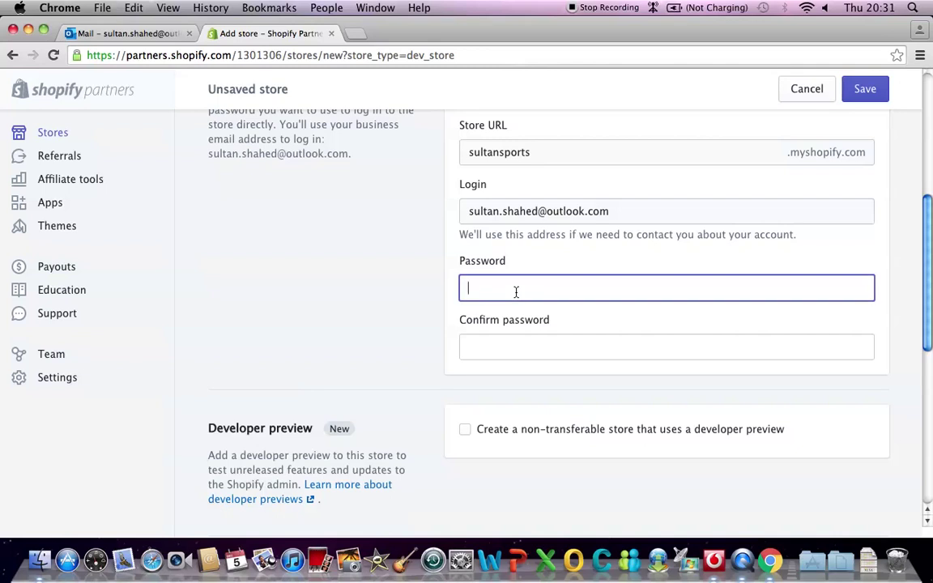
text(••••••••)
click(506, 346)
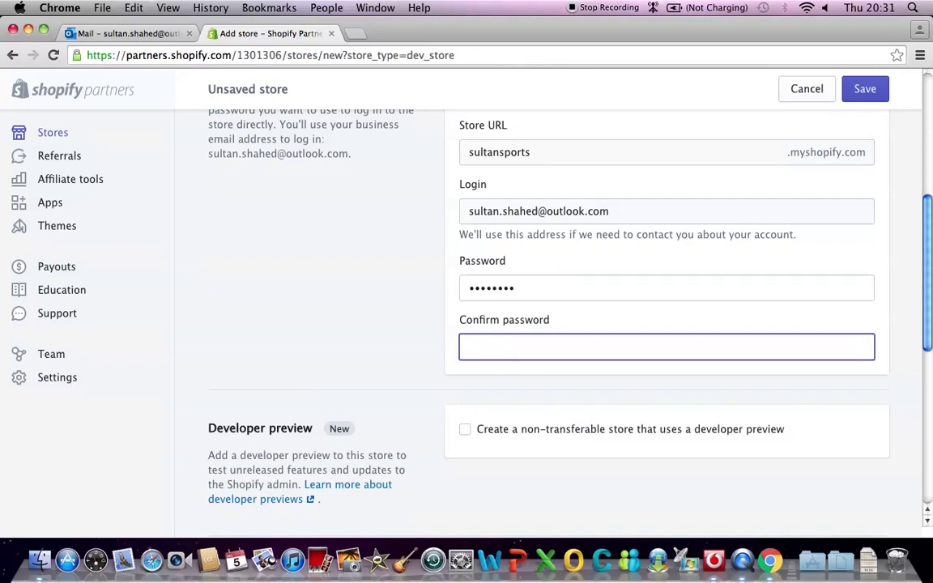
text(••••••••)
scroll(583, 386, down, 3)
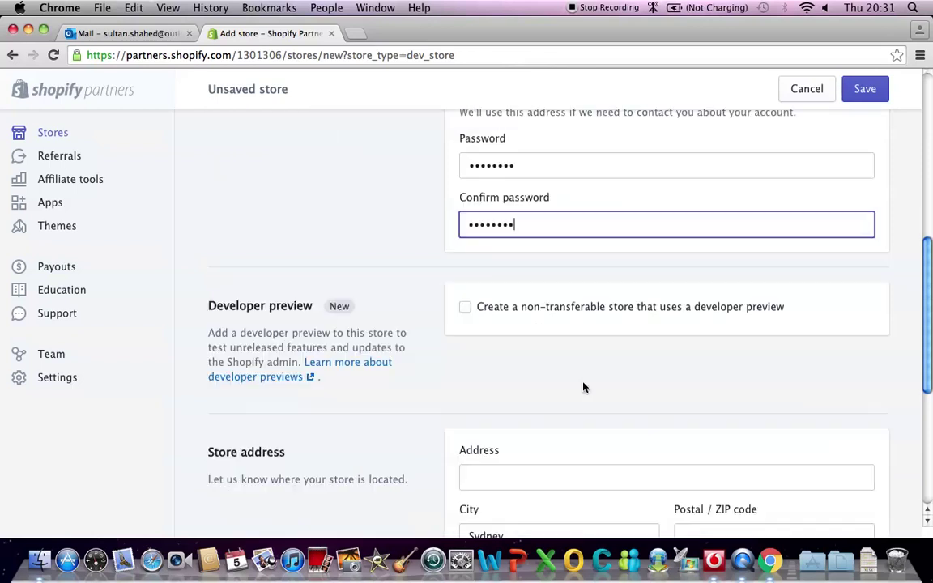
scroll(584, 386, down, 2)
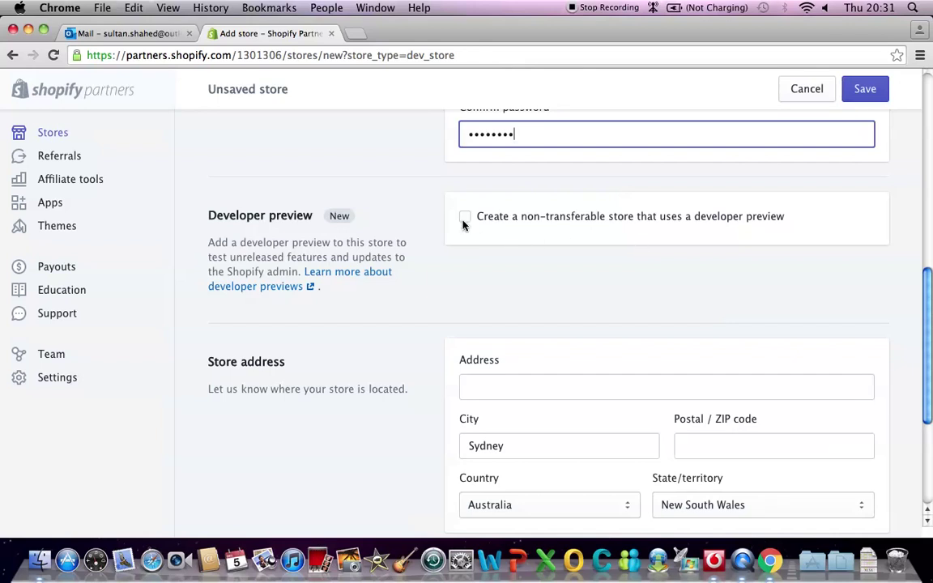
scroll(539, 288, down, 2)
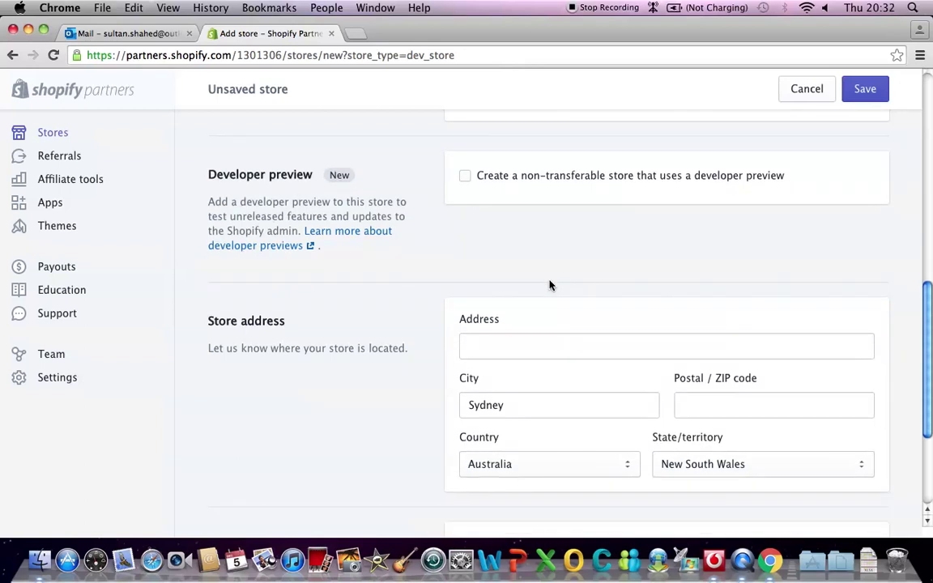
- Set the store purpose to 'Build a new store for a client'
scroll(486, 288, down, 3)
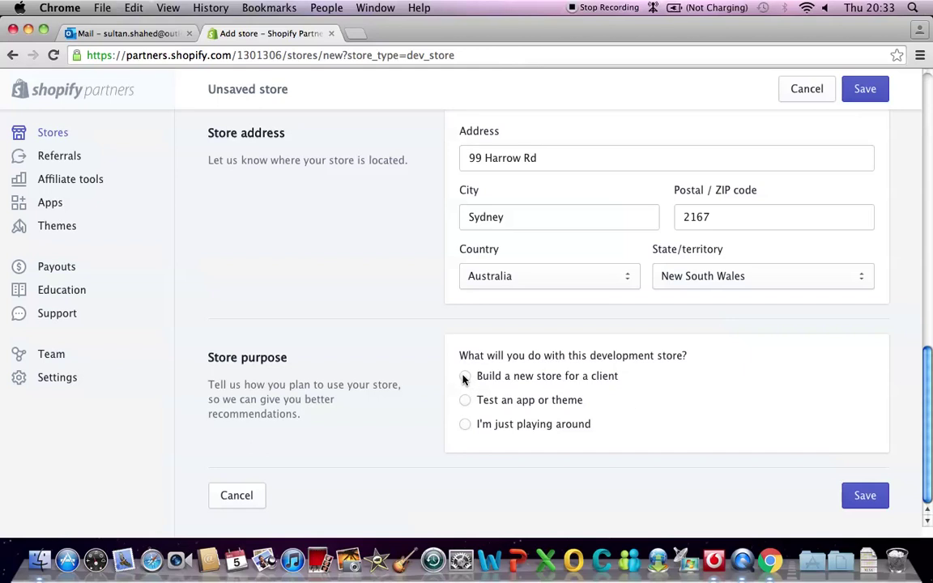
click(464, 378)
- Save the SultanSports development store and decline Chrome's offer to save the password
click(866, 499)
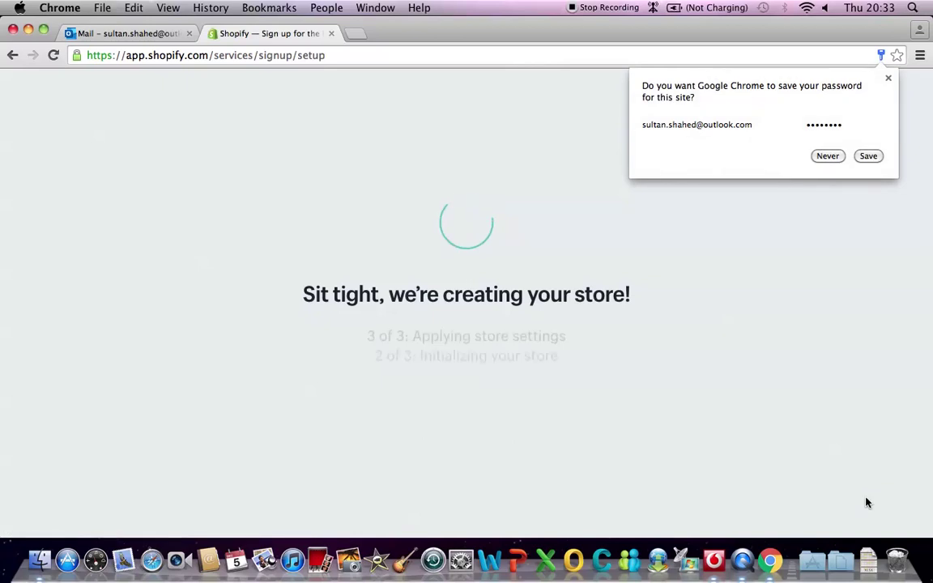
click(827, 155)
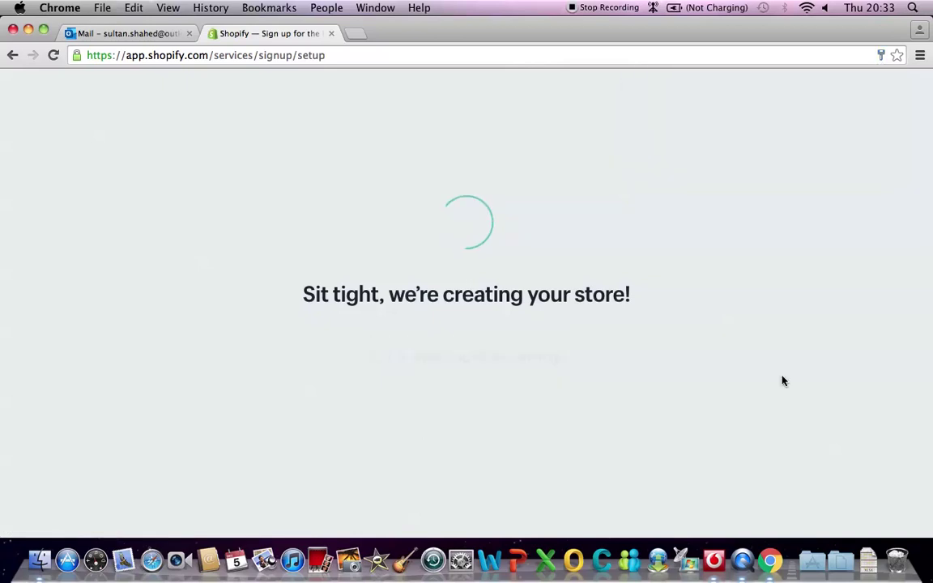